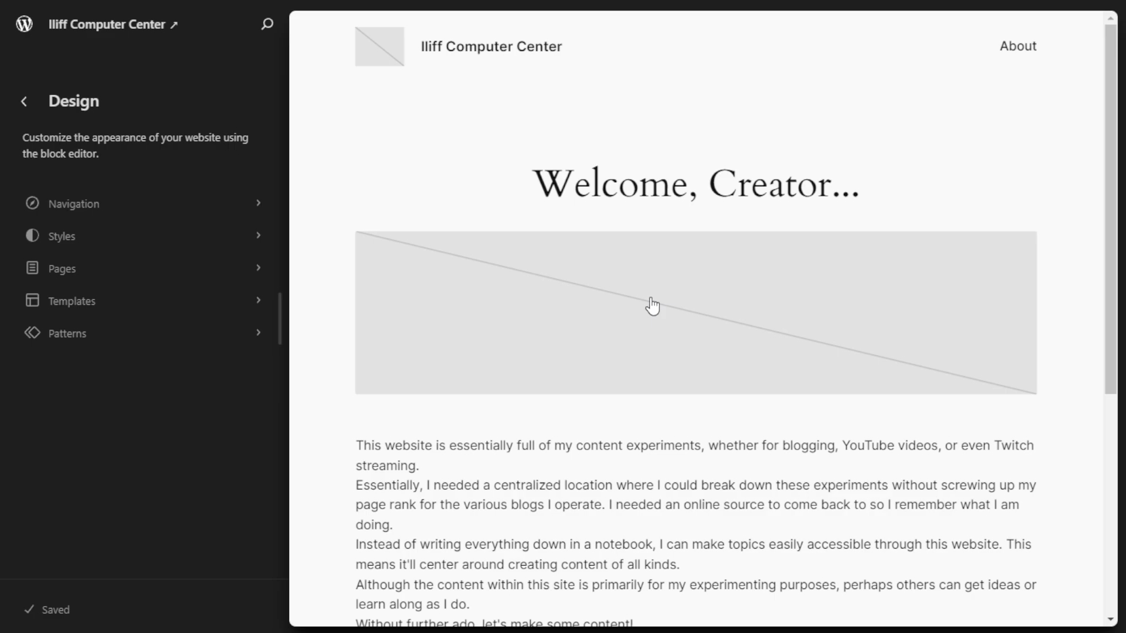
Step: Open the "Welcome, Creator..." page for editing and add an empty paragraph after its last line of text
{"action": "scroll", "coordinate": [652, 305], "scroll_direction": "down", "scroll_amount": 3}
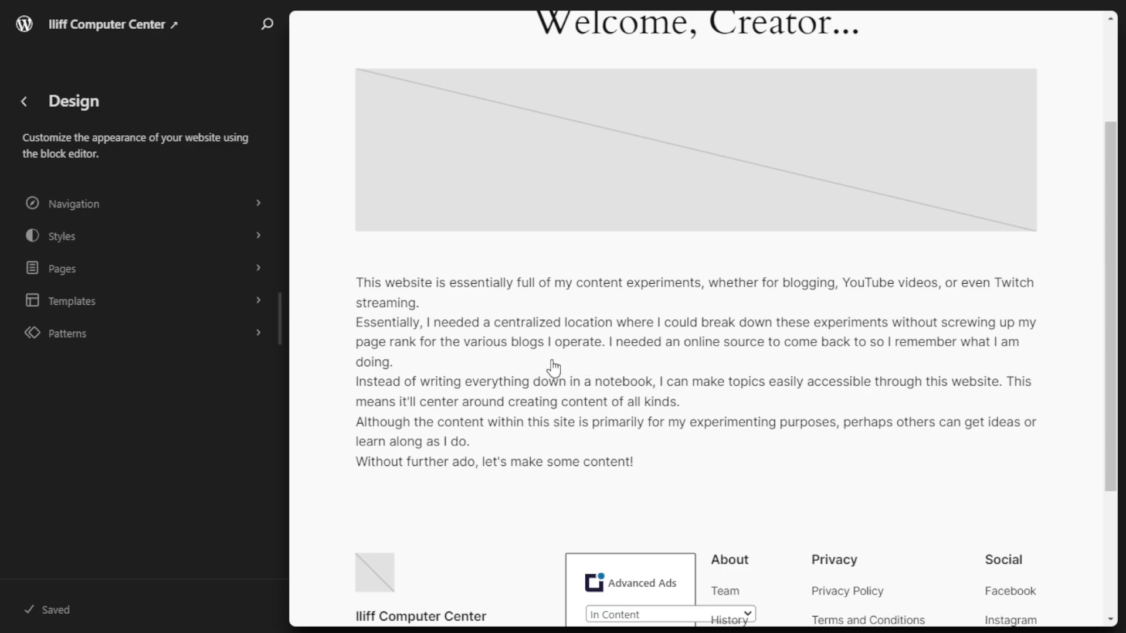
{"action": "left_click", "coordinate": [663, 471]}
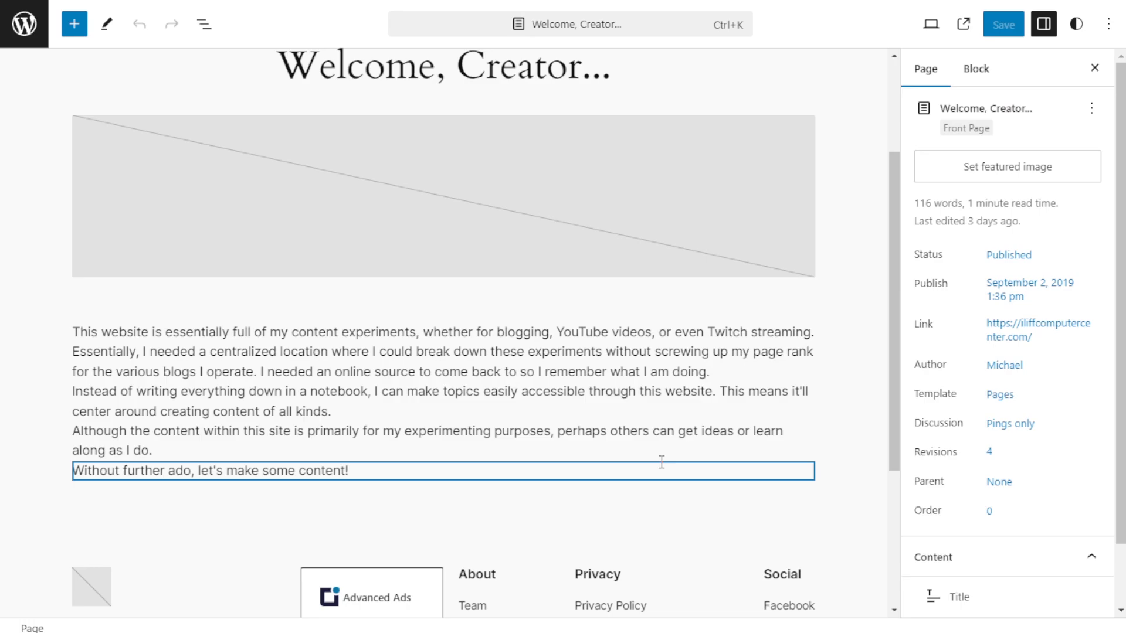
{"action": "left_click", "coordinate": [385, 472]}
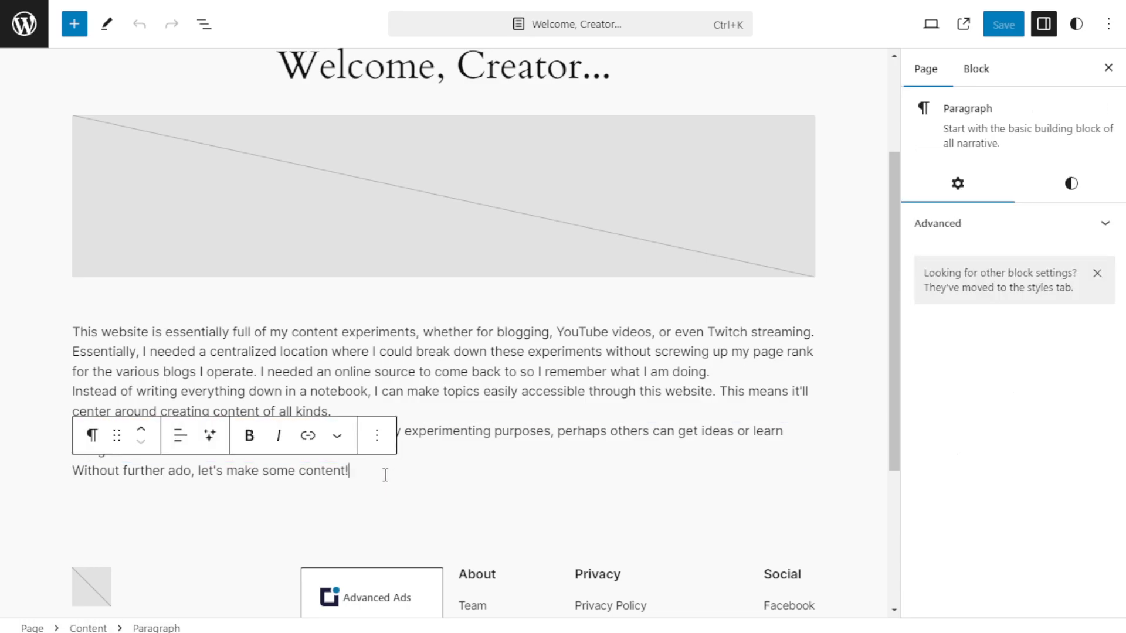
{"action": "key", "text": "Return"}
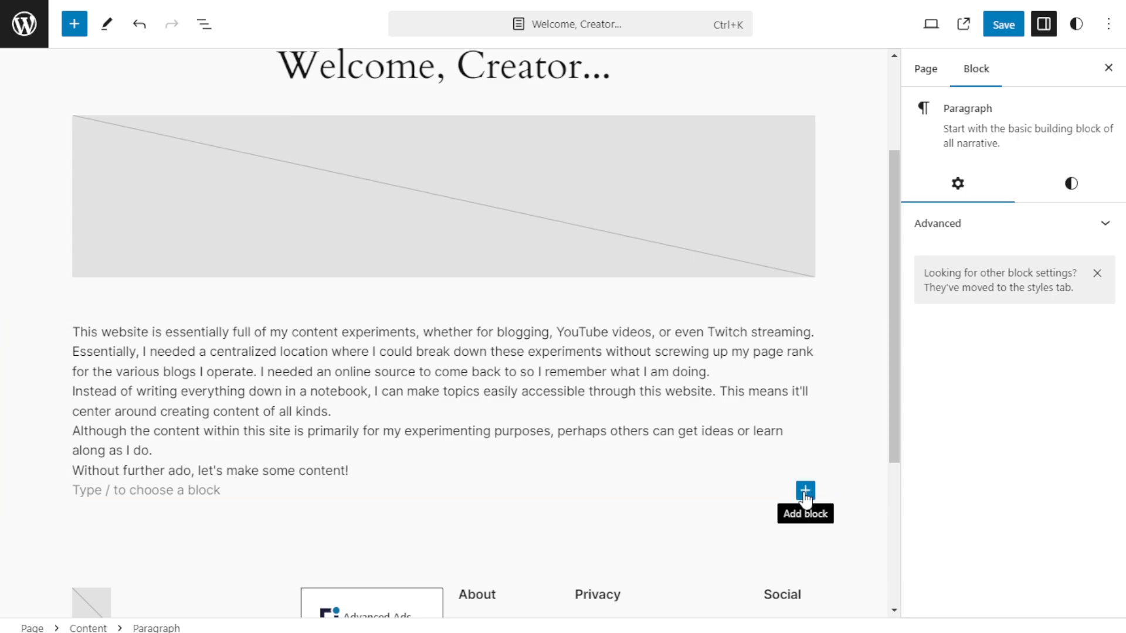
Step: Find the Advanced Ads block by searching for "adv" and insert it below "Without further ado, let's make some content!"
{"action": "left_click", "coordinate": [805, 494]}
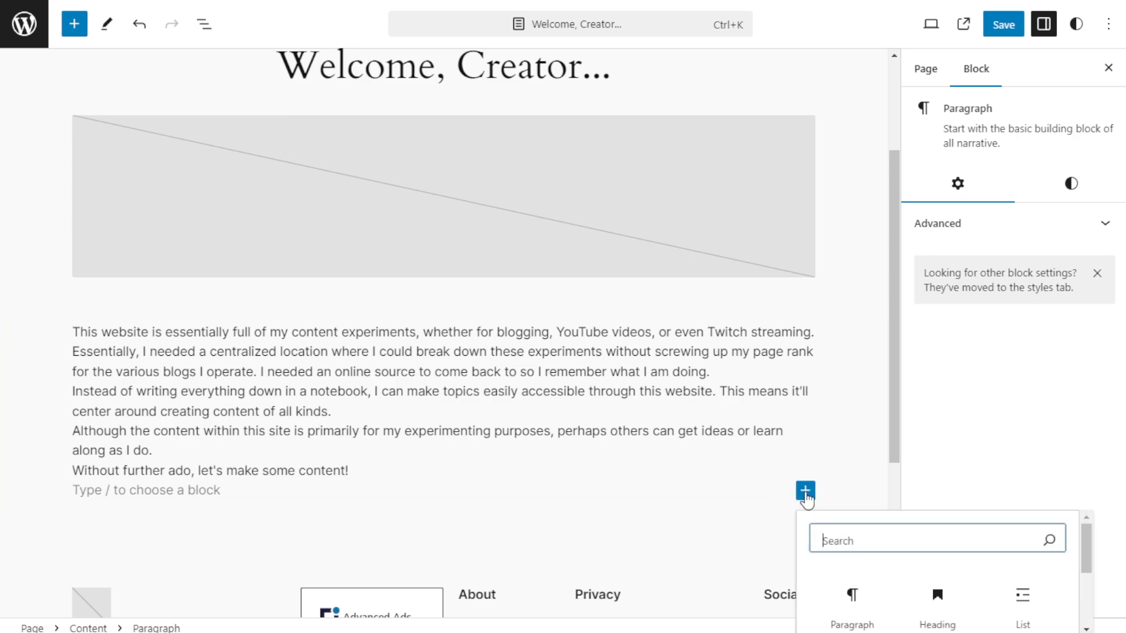
{"action": "scroll", "coordinate": [862, 557], "scroll_direction": "down", "scroll_amount": 2}
{"action": "scroll", "coordinate": [862, 565], "scroll_direction": "up", "scroll_amount": 1}
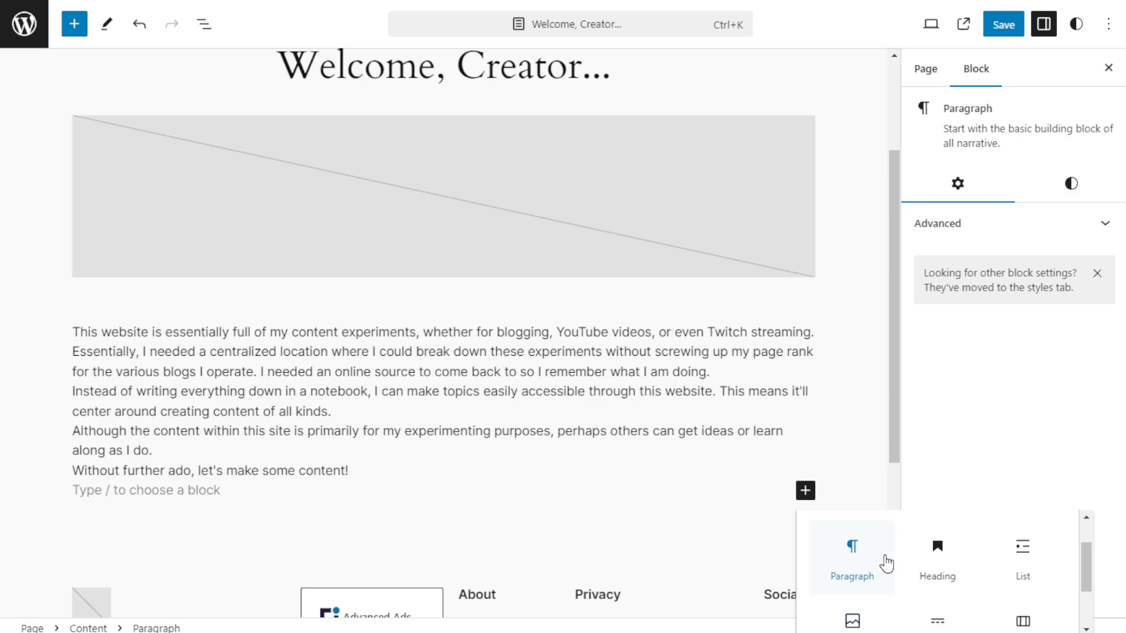
{"action": "scroll", "coordinate": [886, 560], "scroll_direction": "up", "scroll_amount": 1}
{"action": "type", "text": "ad"}
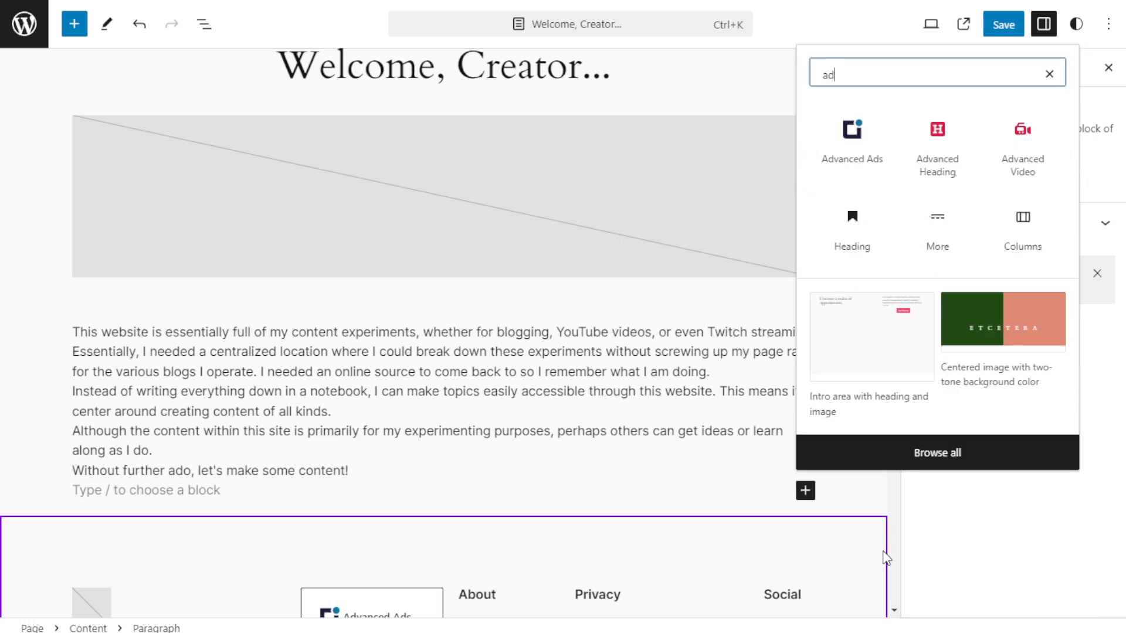
{"action": "type", "text": "v"}
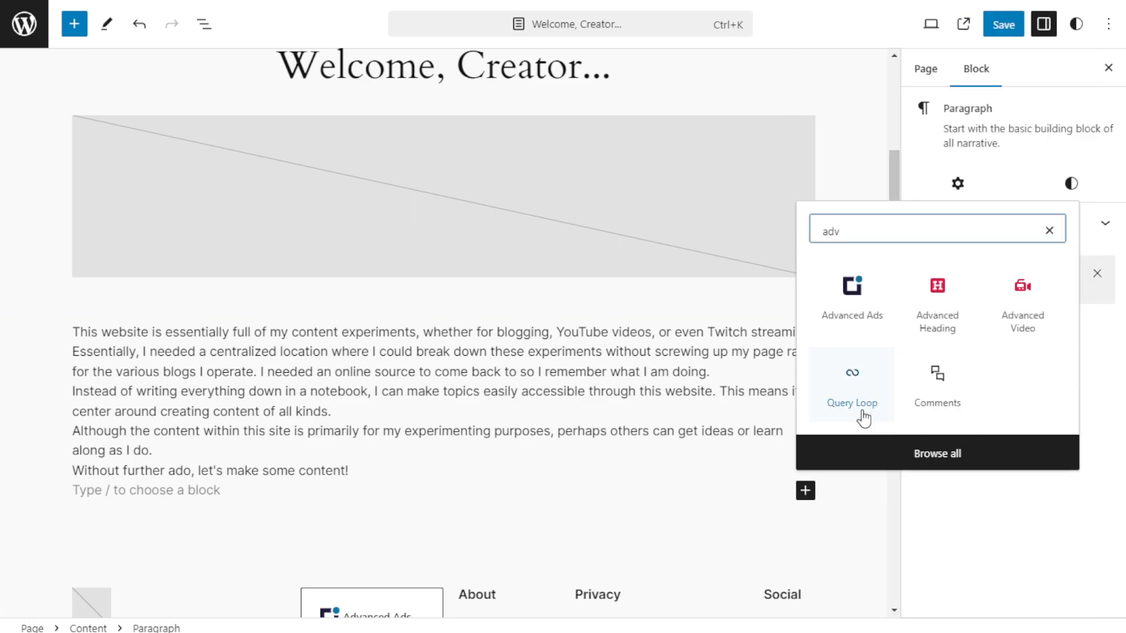
{"action": "left_click", "coordinate": [852, 293]}
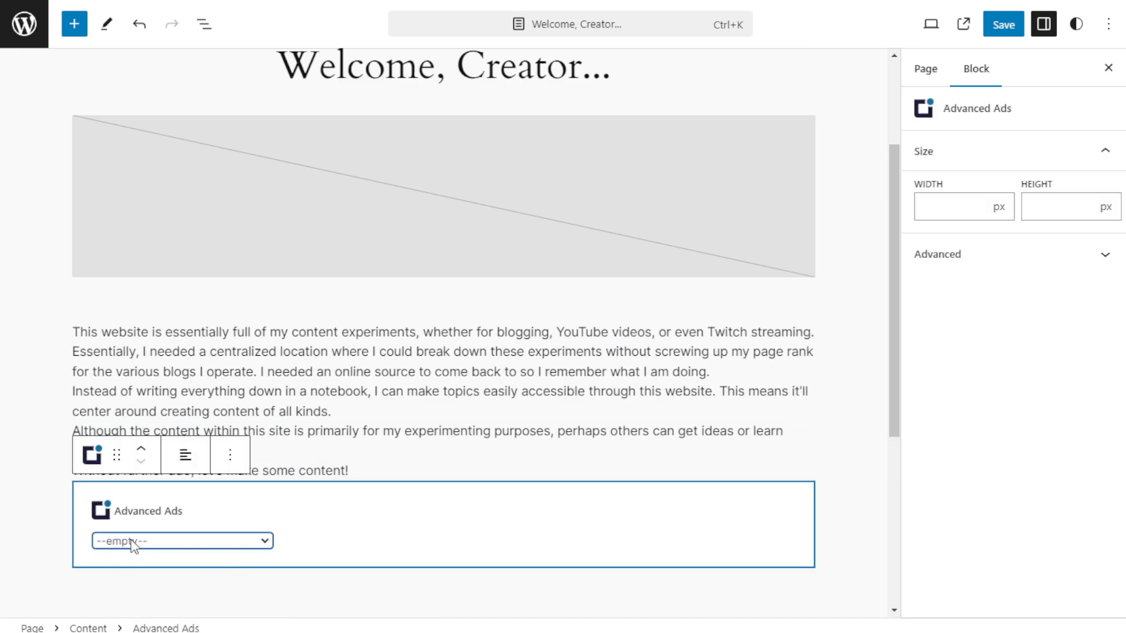
Step: Assign the In Content ad to the new Advanced Ads block and save the page, checking it on the live site
{"action": "left_click", "coordinate": [146, 586]}
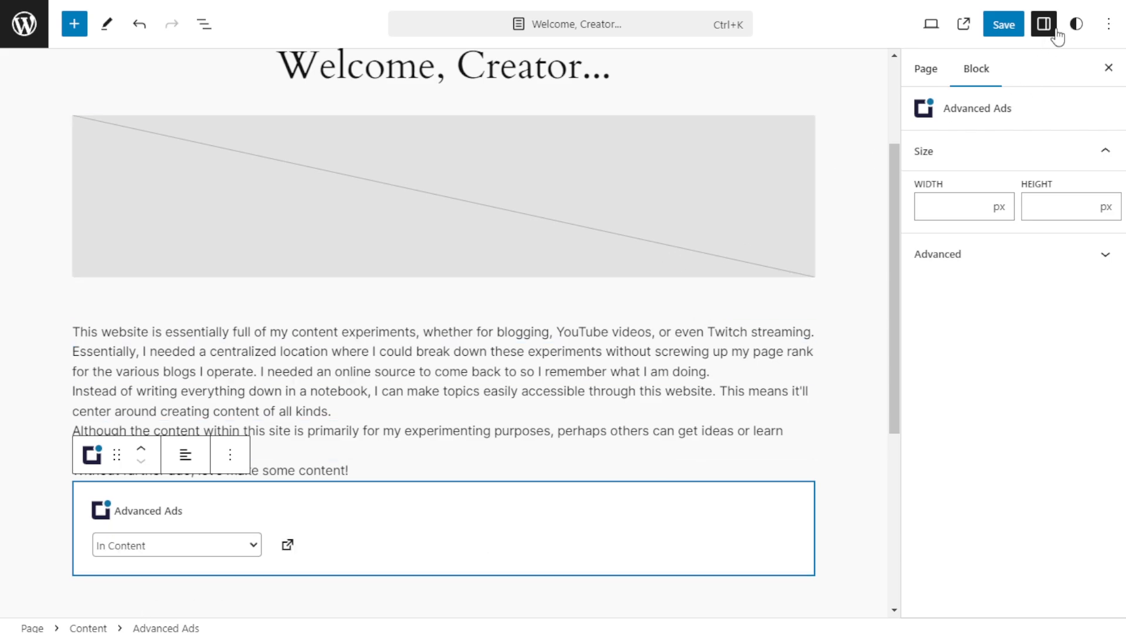
{"action": "left_click", "coordinate": [1004, 28]}
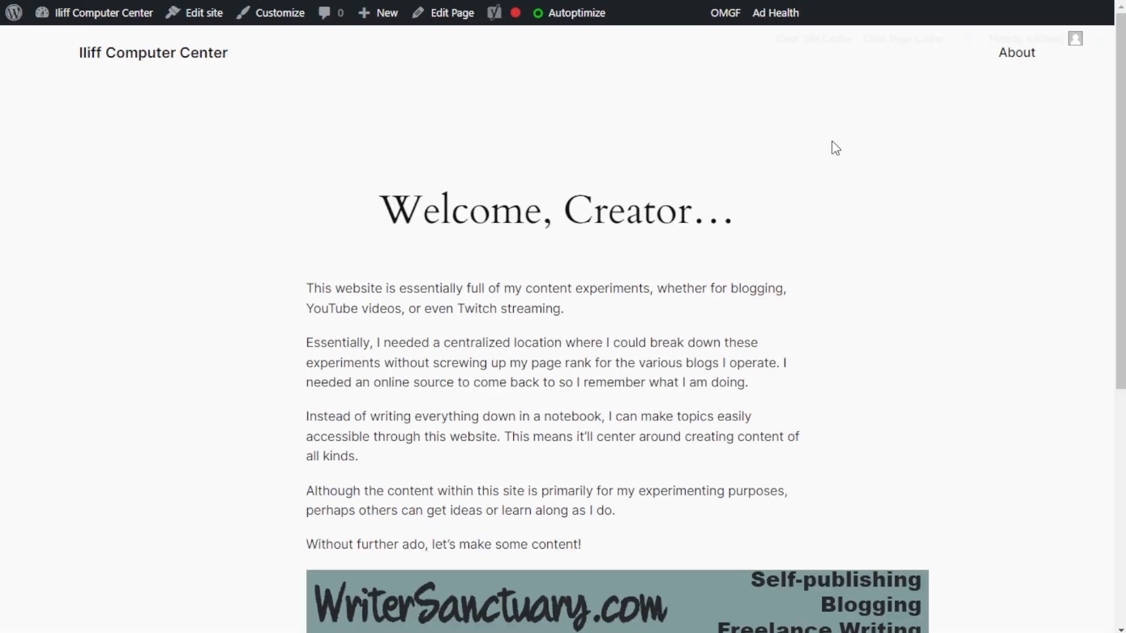
{"action": "scroll", "coordinate": [838, 146], "scroll_direction": "down", "scroll_amount": 4}
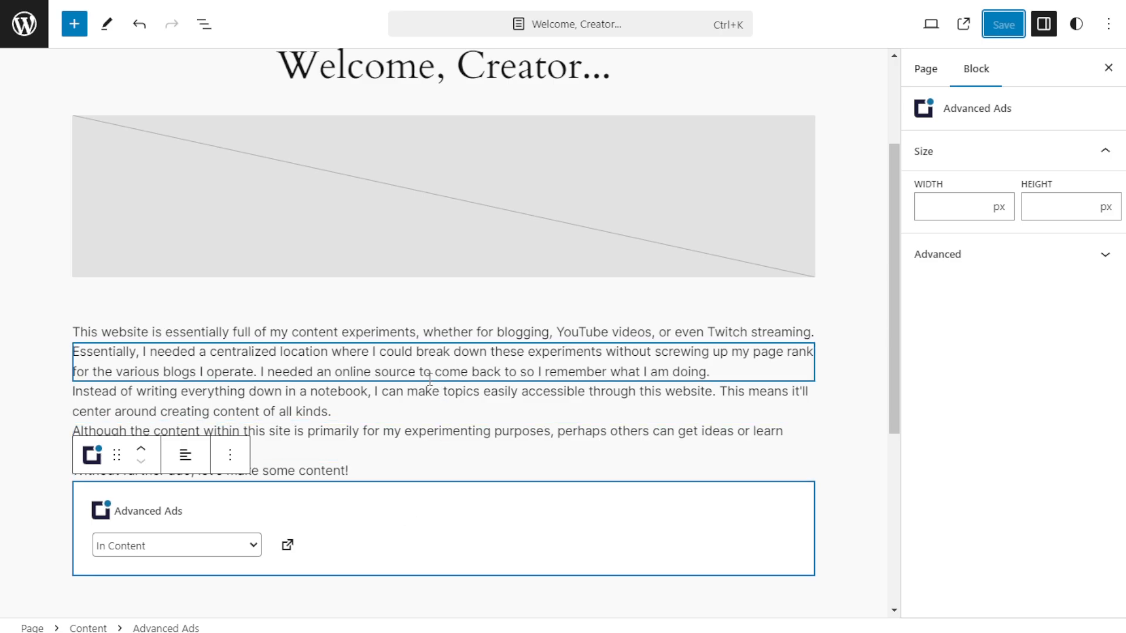
Step: Open the page's Footer template part for editing
{"action": "scroll", "coordinate": [370, 385], "scroll_direction": "down", "scroll_amount": 5}
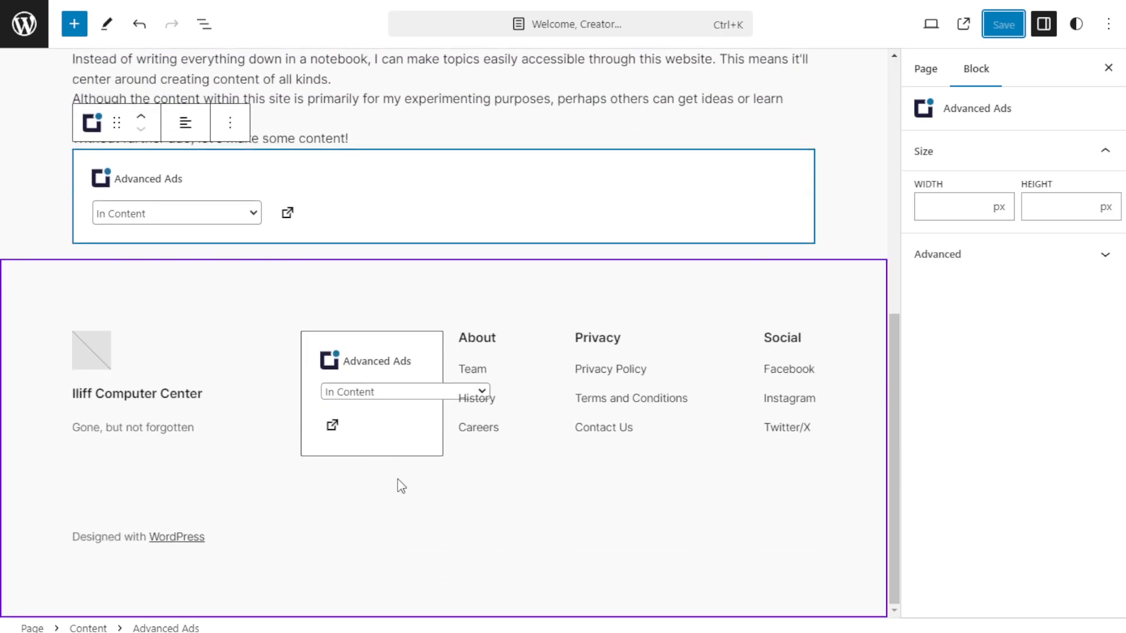
{"action": "left_click", "coordinate": [380, 437]}
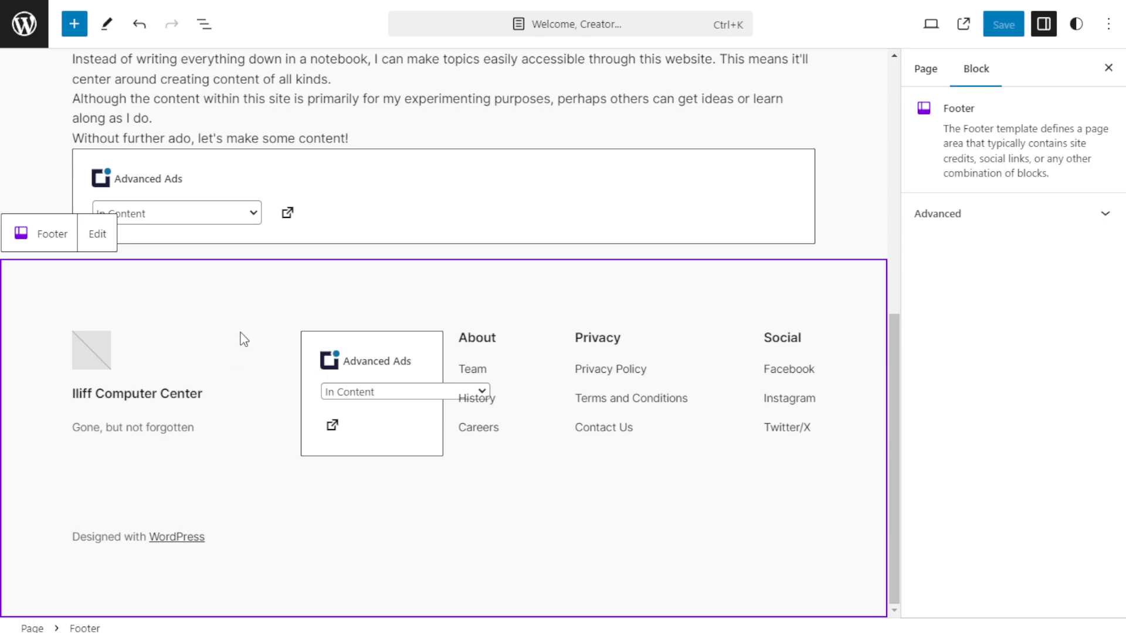
{"action": "left_click", "coordinate": [97, 235]}
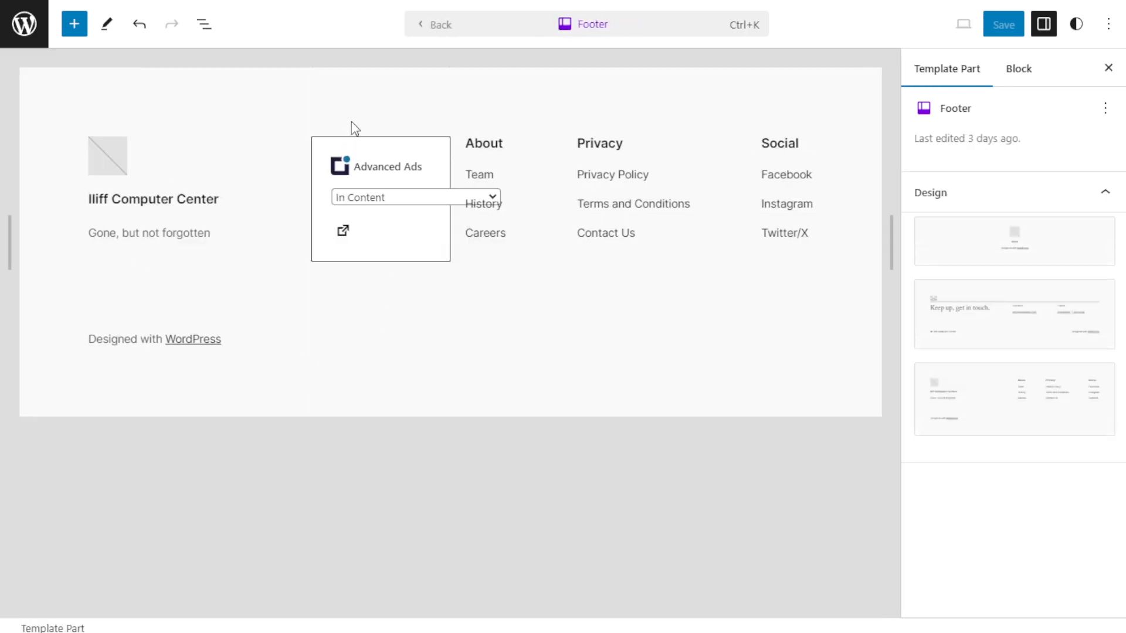
{"action": "left_click", "coordinate": [481, 290]}
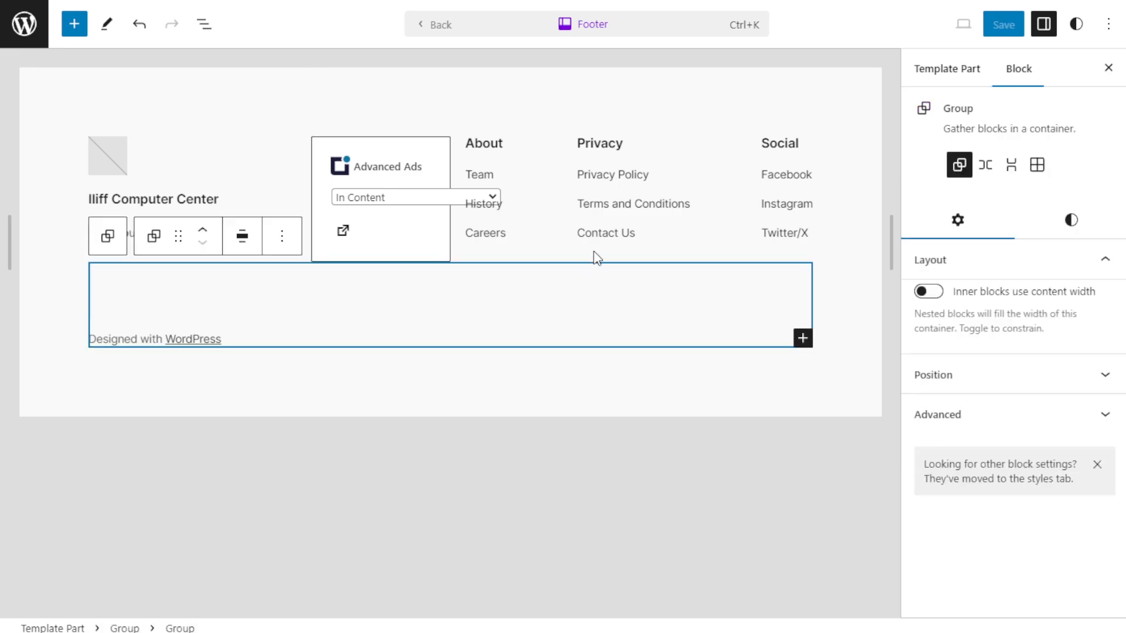
{"action": "left_click", "coordinate": [598, 234]}
{"action": "left_click", "coordinate": [536, 201]}
{"action": "left_click", "coordinate": [481, 153]}
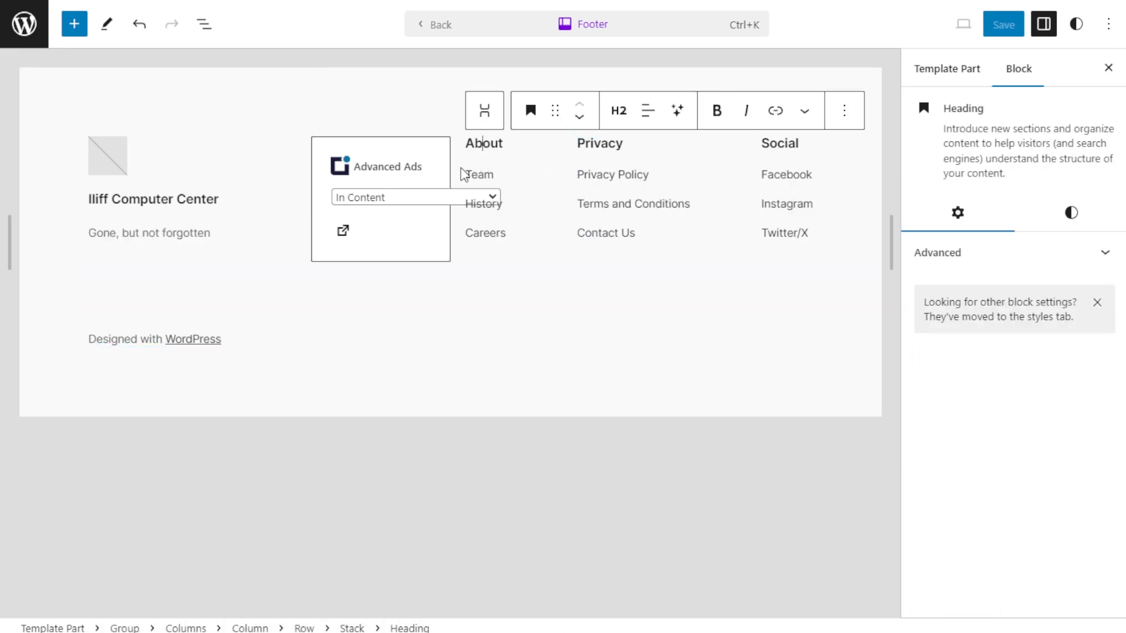
Step: Delete the Advanced Ads block from the footer columns and save the template part
{"action": "left_click", "coordinate": [388, 238]}
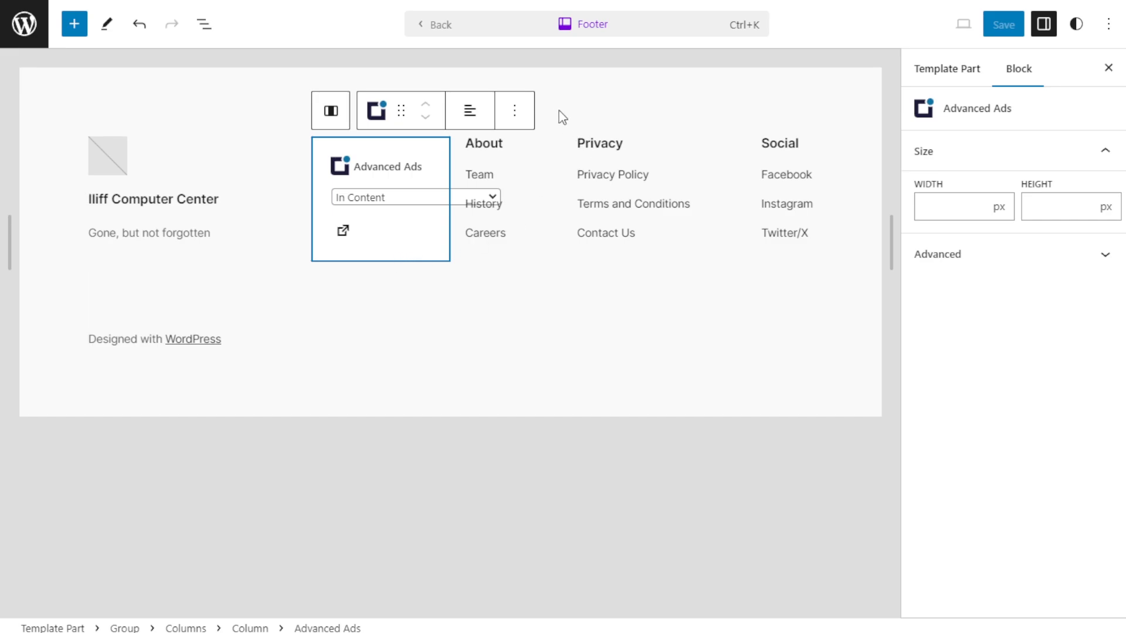
{"action": "left_click", "coordinate": [515, 111]}
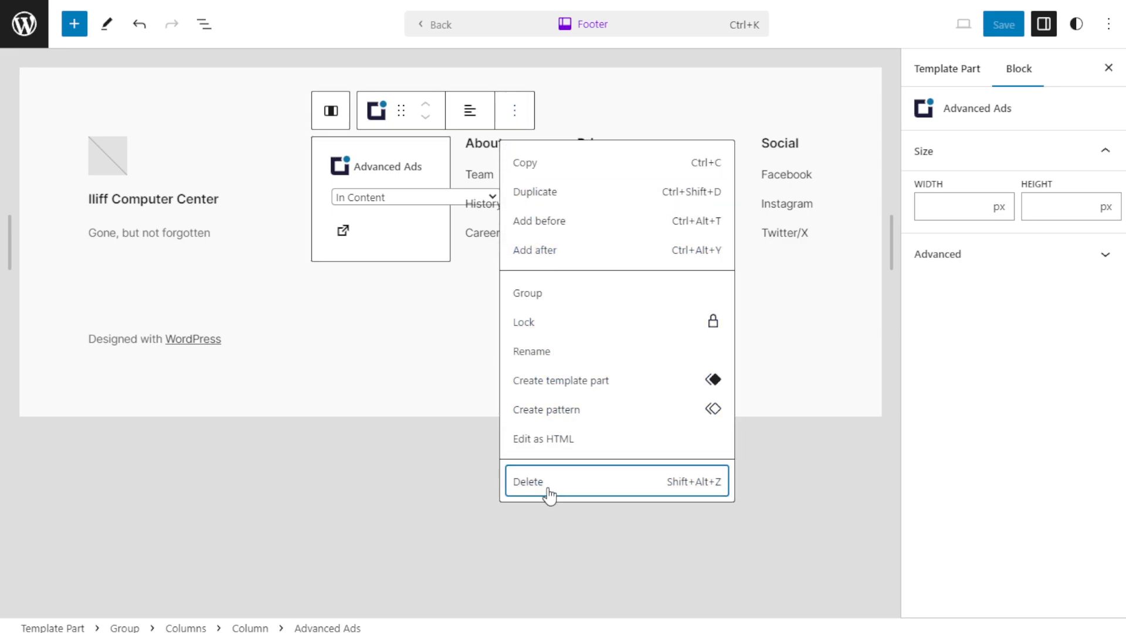
{"action": "left_click", "coordinate": [548, 484]}
{"action": "left_click", "coordinate": [403, 320]}
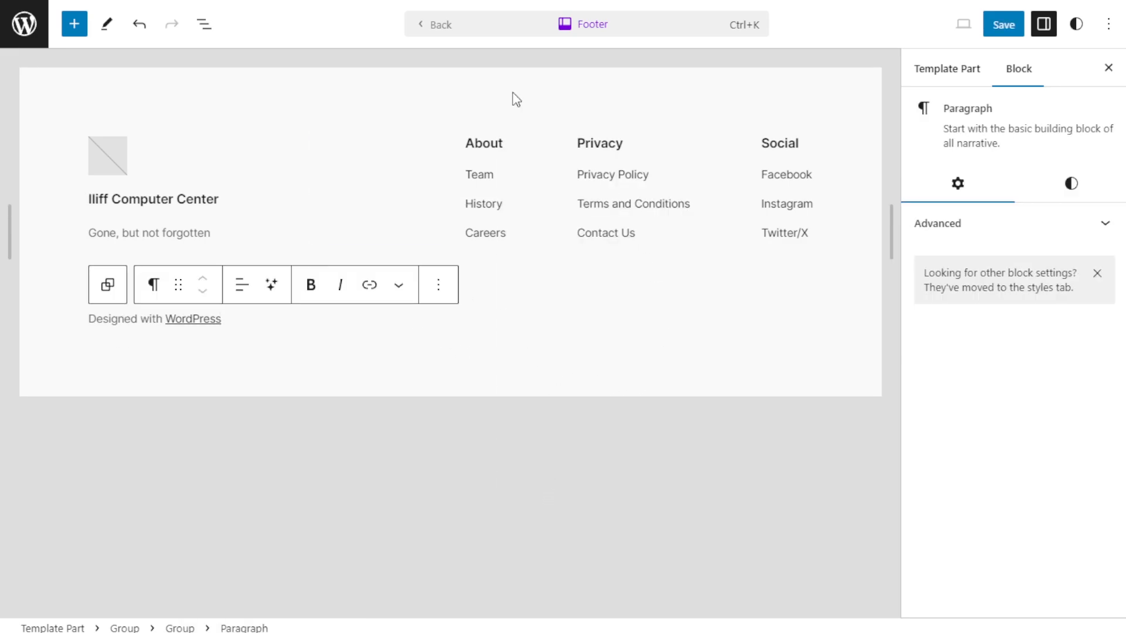
{"action": "left_click", "coordinate": [1003, 25]}
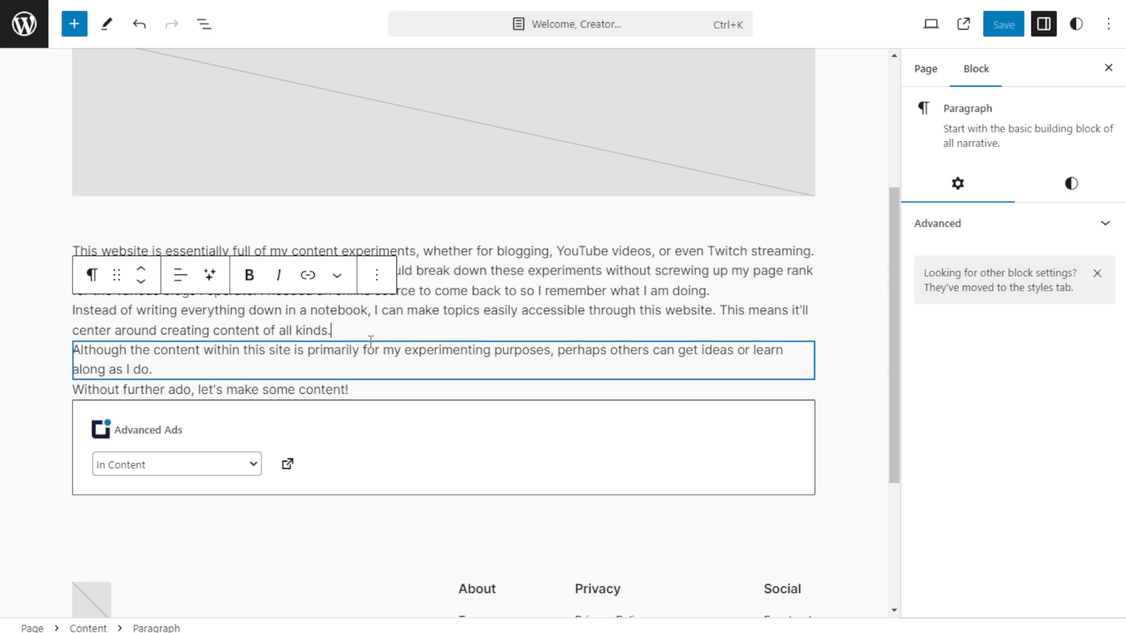
Step: Insert an AffiliateX Single Product block after the page paragraph ending "creating content of all kinds."
{"action": "key", "text": "Return"}
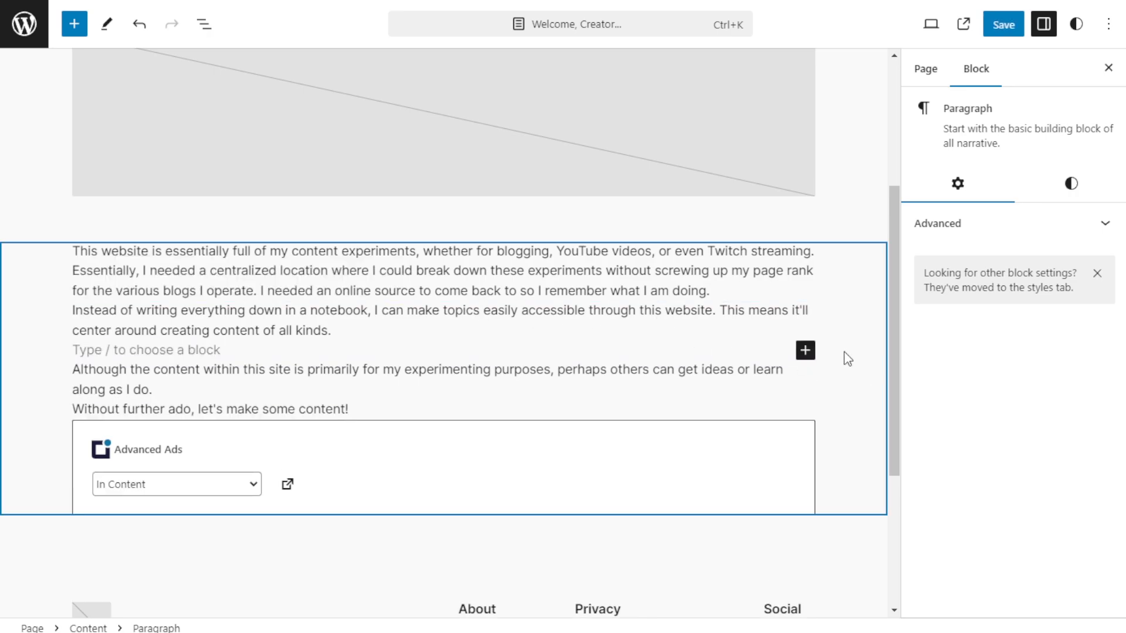
{"action": "left_click", "coordinate": [71, 26]}
{"action": "scroll", "coordinate": [100, 197], "scroll_direction": "down", "scroll_amount": 4}
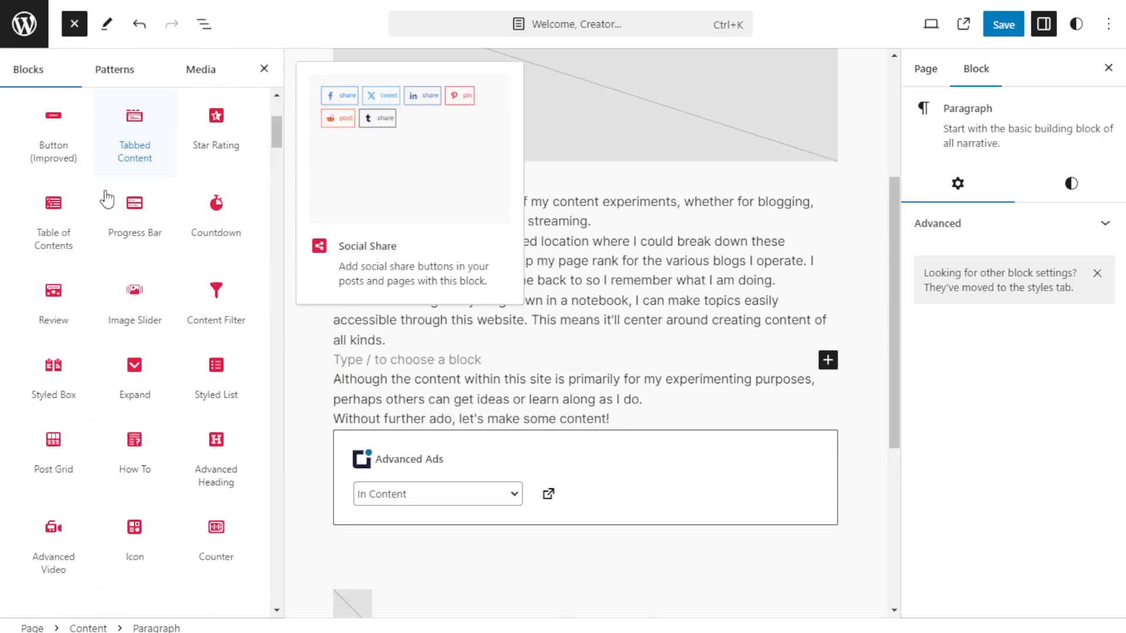
{"action": "scroll", "coordinate": [106, 199], "scroll_direction": "down", "scroll_amount": 15}
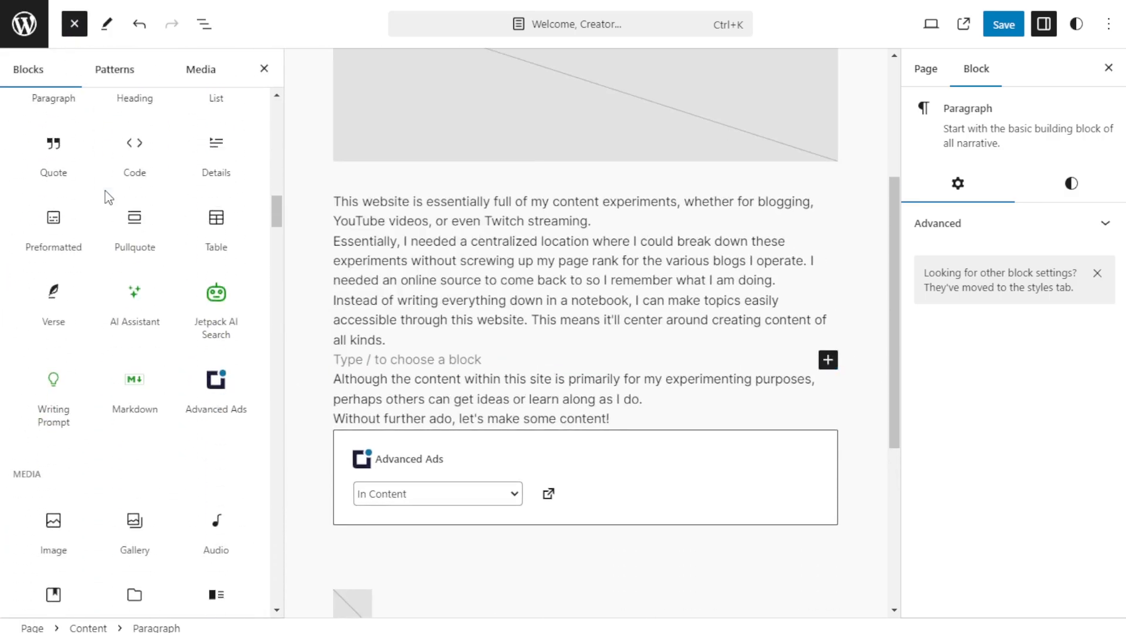
{"action": "scroll", "coordinate": [109, 199], "scroll_direction": "down", "scroll_amount": 5}
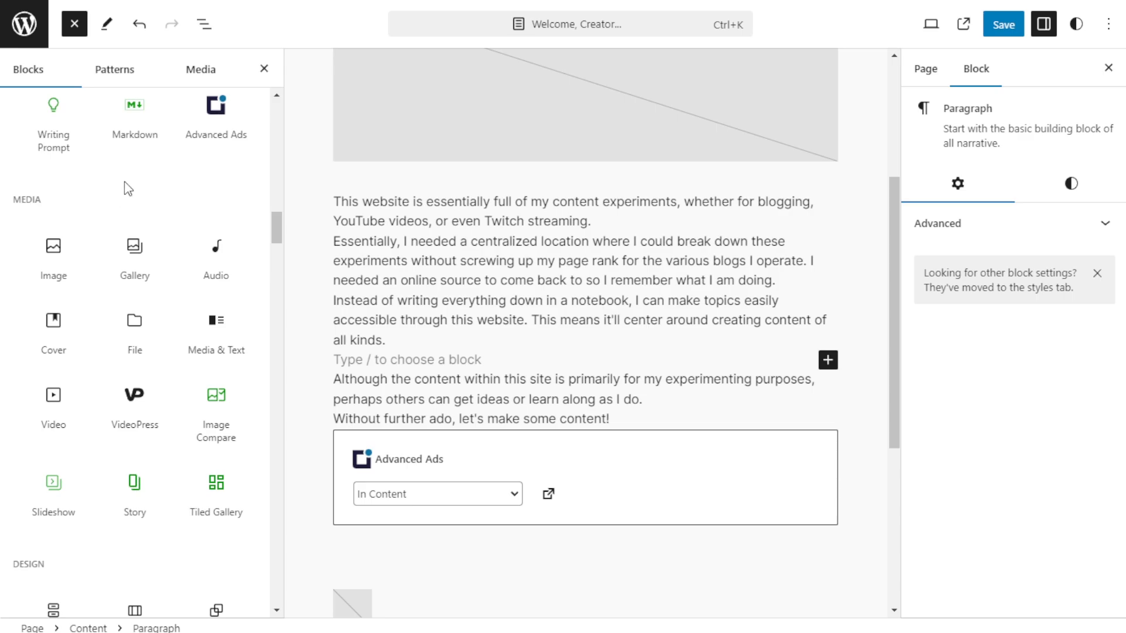
{"action": "scroll", "coordinate": [156, 196], "scroll_direction": "down", "scroll_amount": 8}
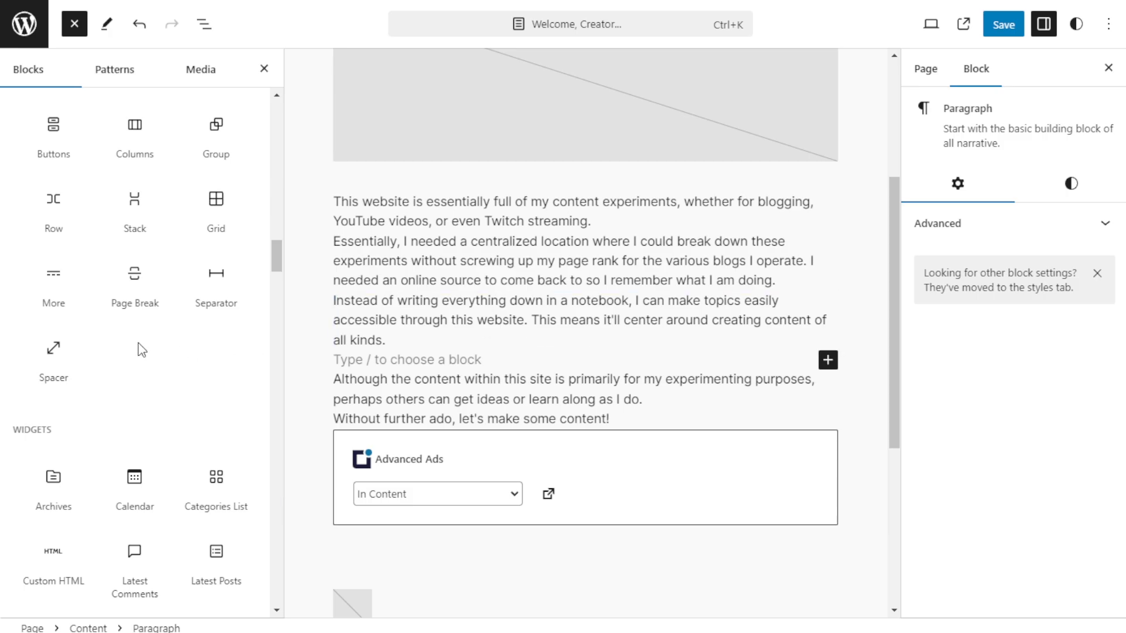
{"action": "scroll", "coordinate": [141, 349], "scroll_direction": "up", "scroll_amount": 10}
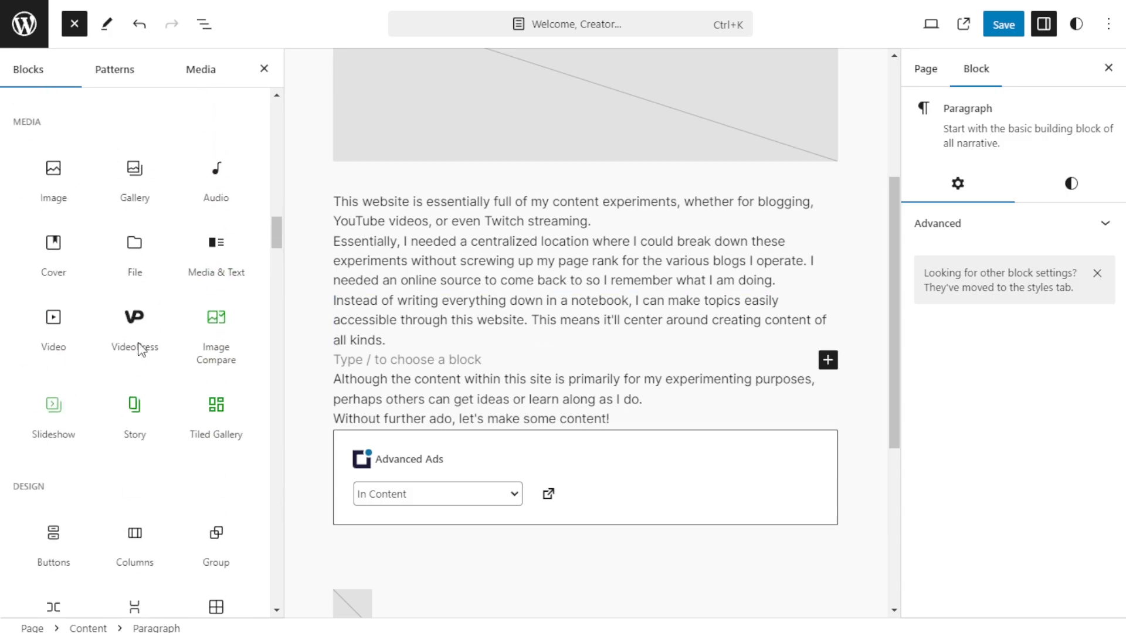
{"action": "scroll", "coordinate": [136, 343], "scroll_direction": "up", "scroll_amount": 10}
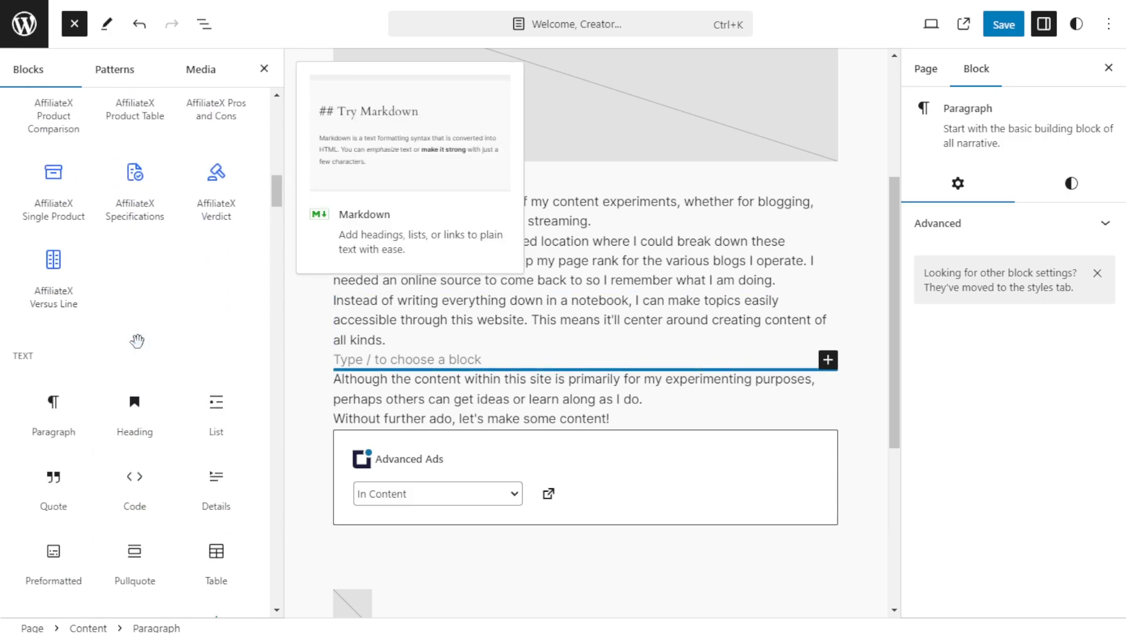
{"action": "scroll", "coordinate": [135, 375], "scroll_direction": "down", "scroll_amount": 2}
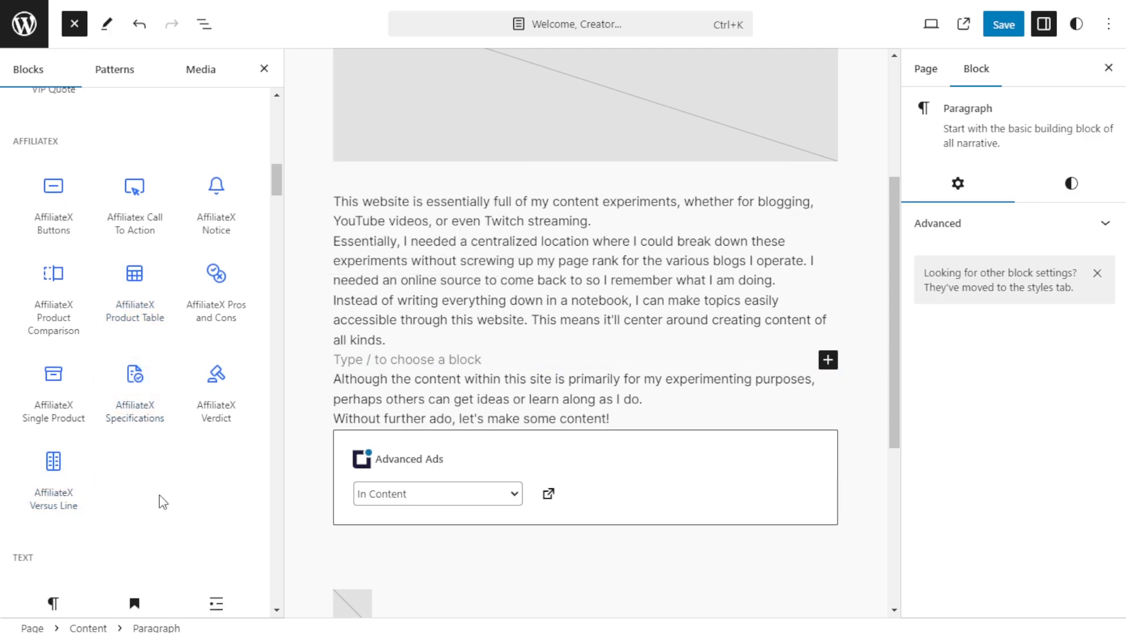
{"action": "left_click", "coordinate": [50, 375]}
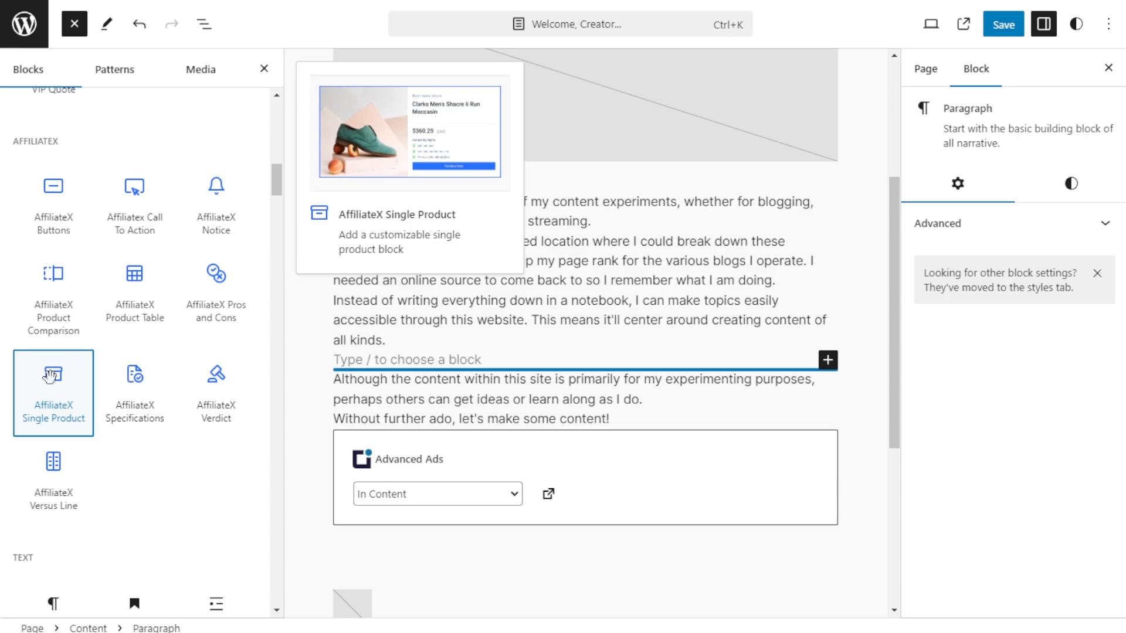
Step: Examine the inserted AffiliateX Single Product block and the block options of both it and its Buy Now button
{"action": "scroll", "coordinate": [546, 422], "scroll_direction": "down", "scroll_amount": 6}
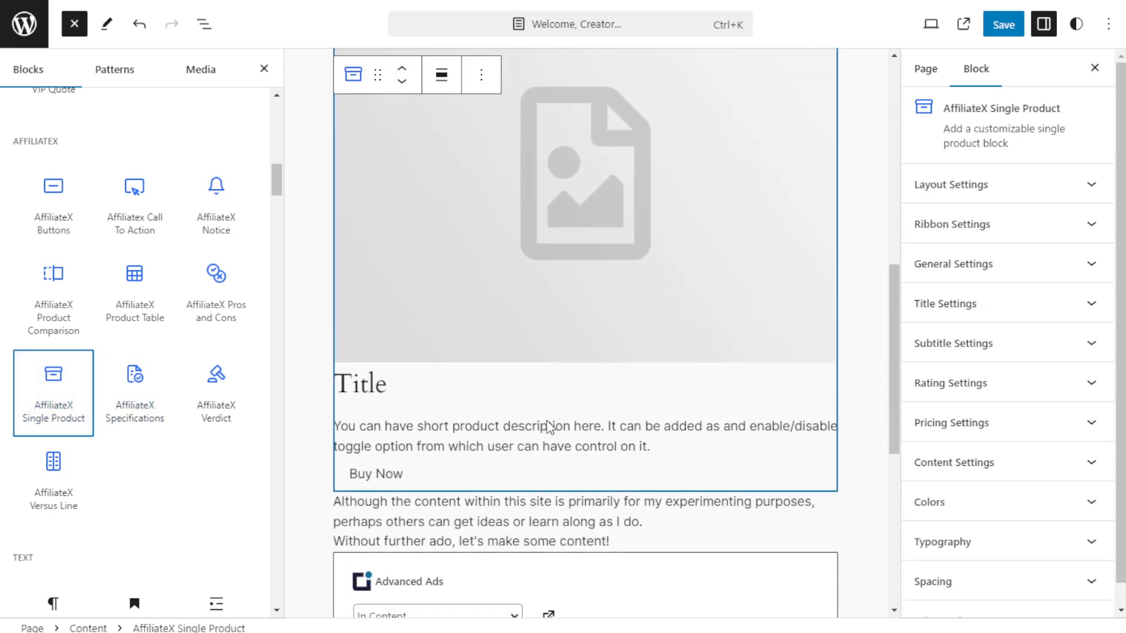
{"action": "scroll", "coordinate": [547, 426], "scroll_direction": "down", "scroll_amount": 2}
{"action": "scroll", "coordinate": [548, 421], "scroll_direction": "up", "scroll_amount": 4}
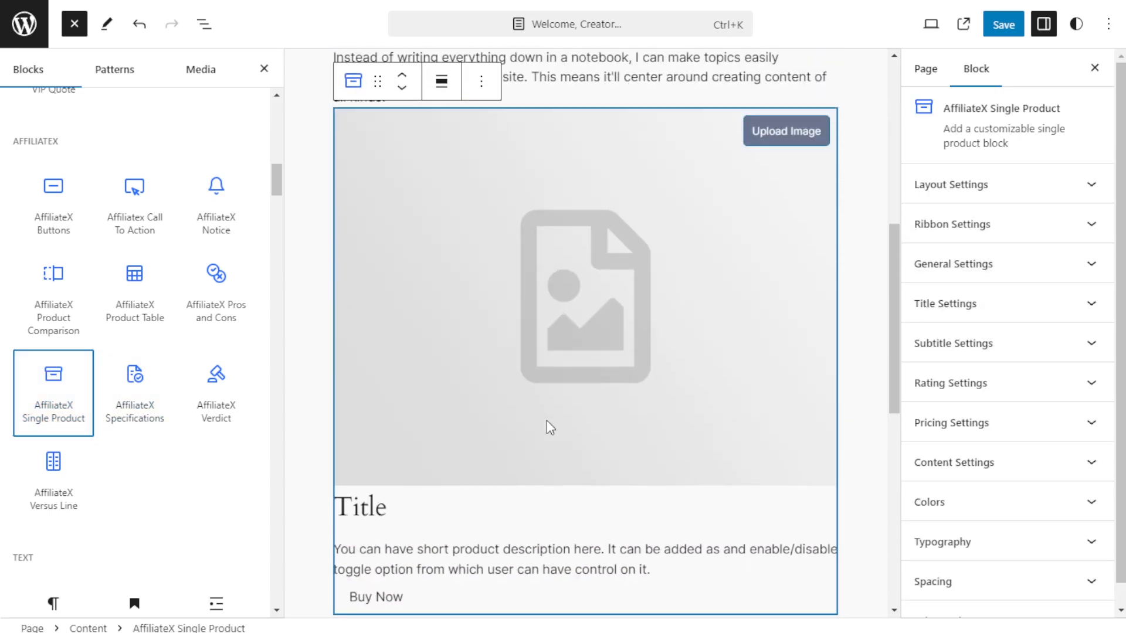
{"action": "left_click", "coordinate": [484, 87]}
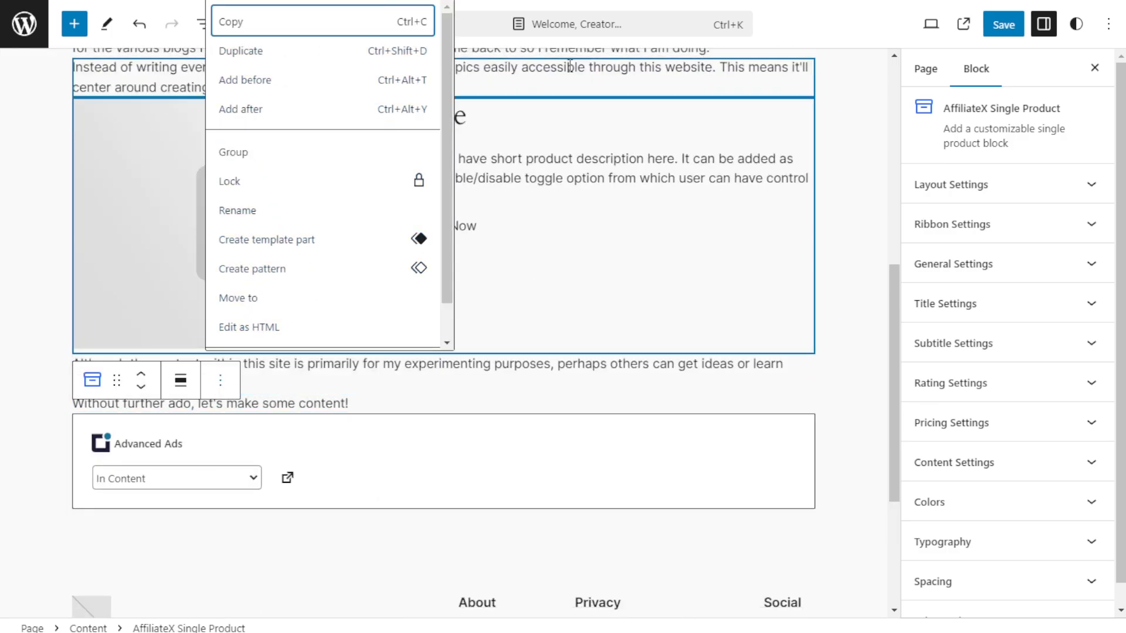
{"action": "left_click", "coordinate": [665, 189]}
{"action": "left_click", "coordinate": [555, 244]}
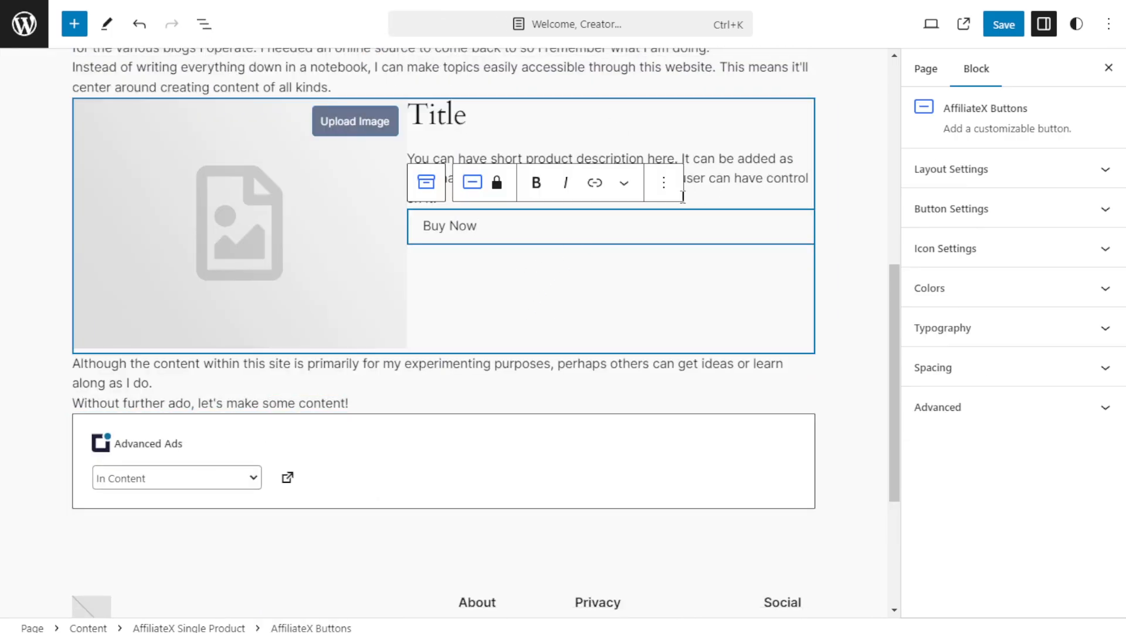
{"action": "left_click", "coordinate": [663, 182]}
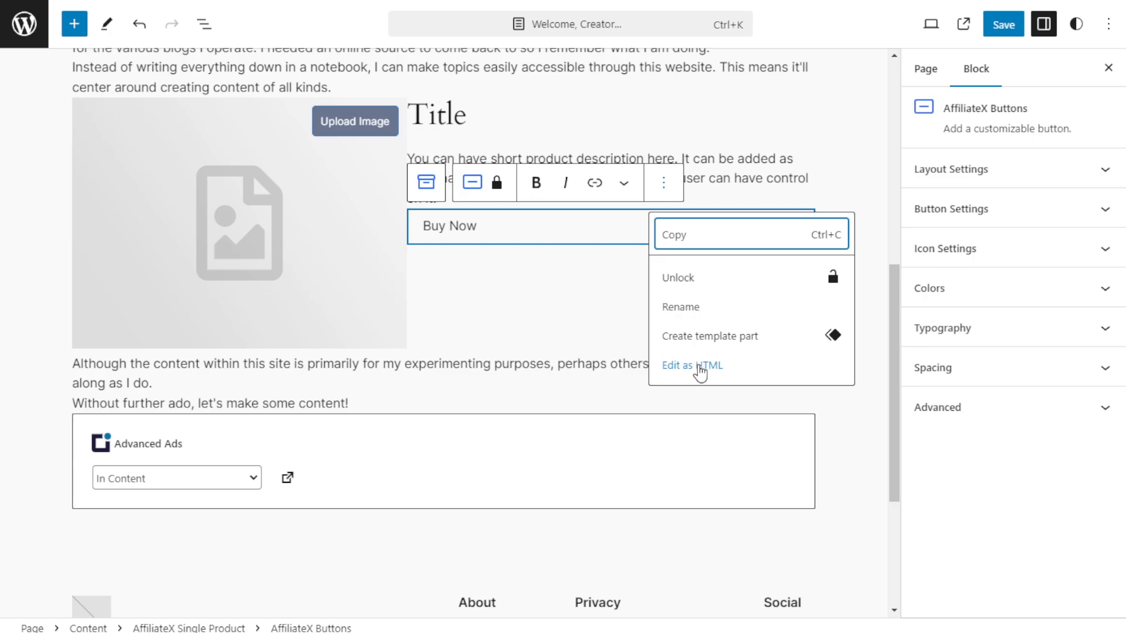
{"action": "left_click", "coordinate": [545, 296]}
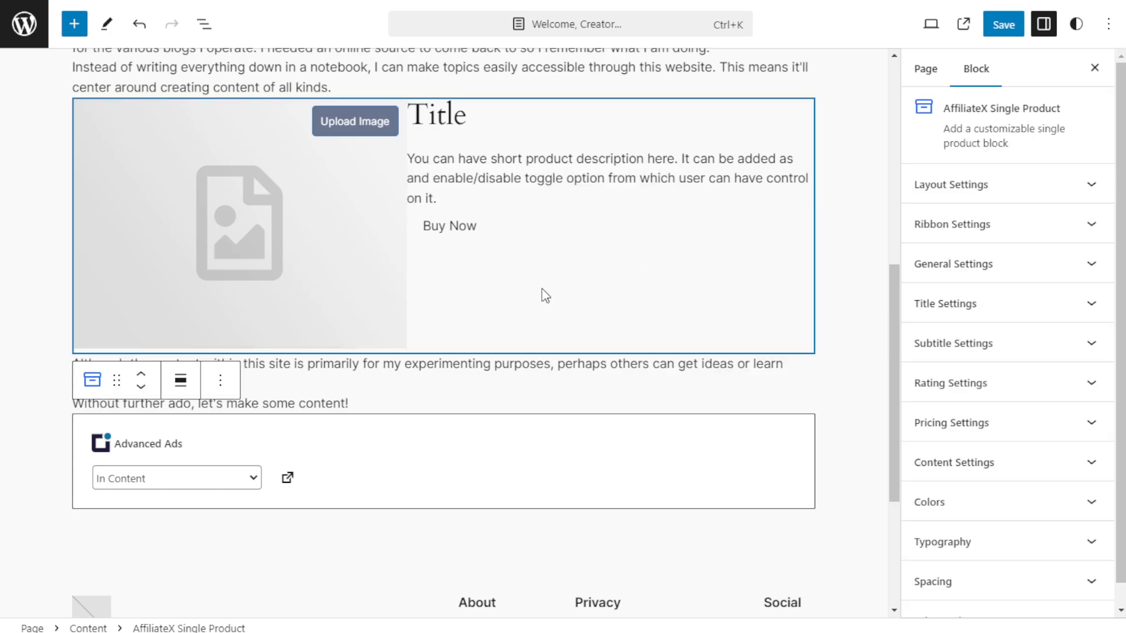
Step: Delete the AffiliateX Single Product block from the page content and save the page
{"action": "left_click", "coordinate": [220, 381]}
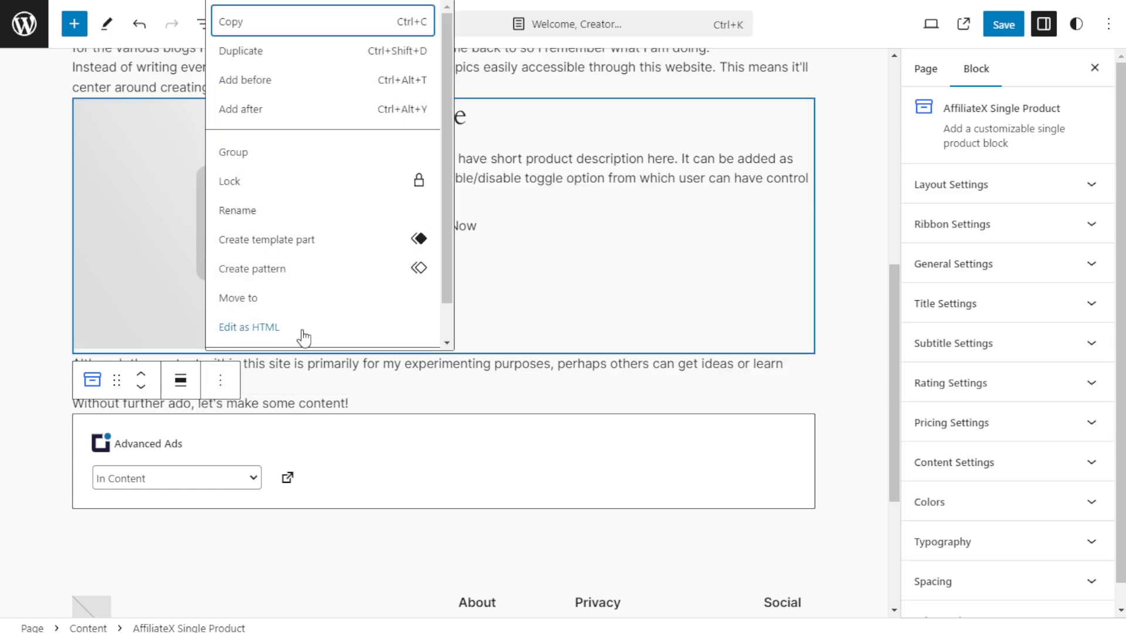
{"action": "scroll", "coordinate": [278, 330], "scroll_direction": "down", "scroll_amount": 1}
{"action": "left_click", "coordinate": [243, 329]}
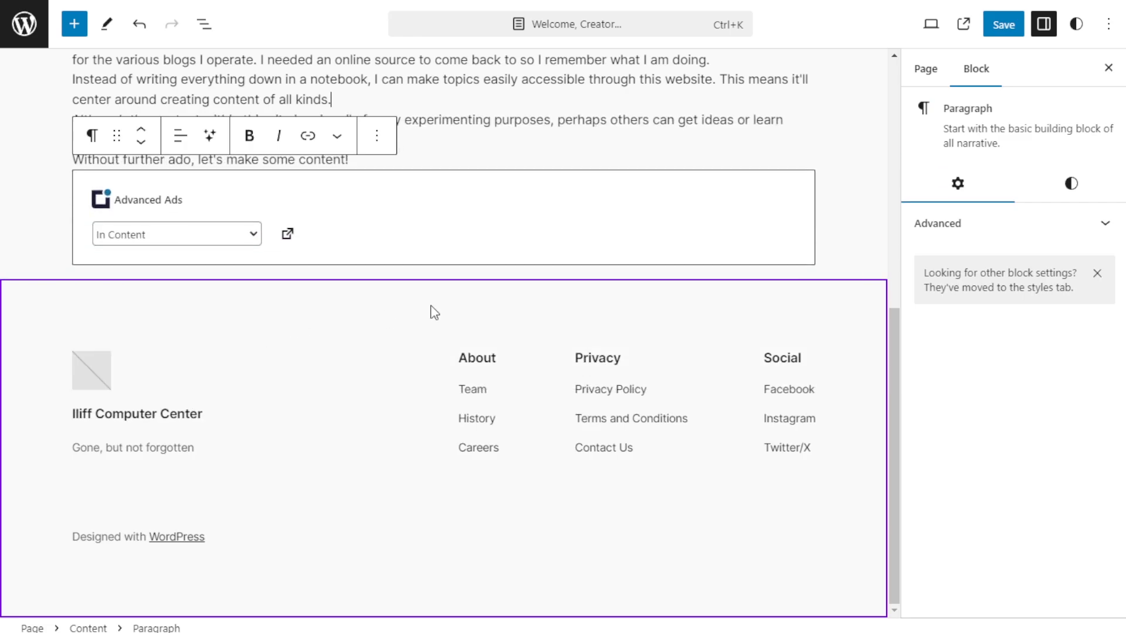
{"action": "scroll", "coordinate": [606, 115], "scroll_direction": "up", "scroll_amount": 8}
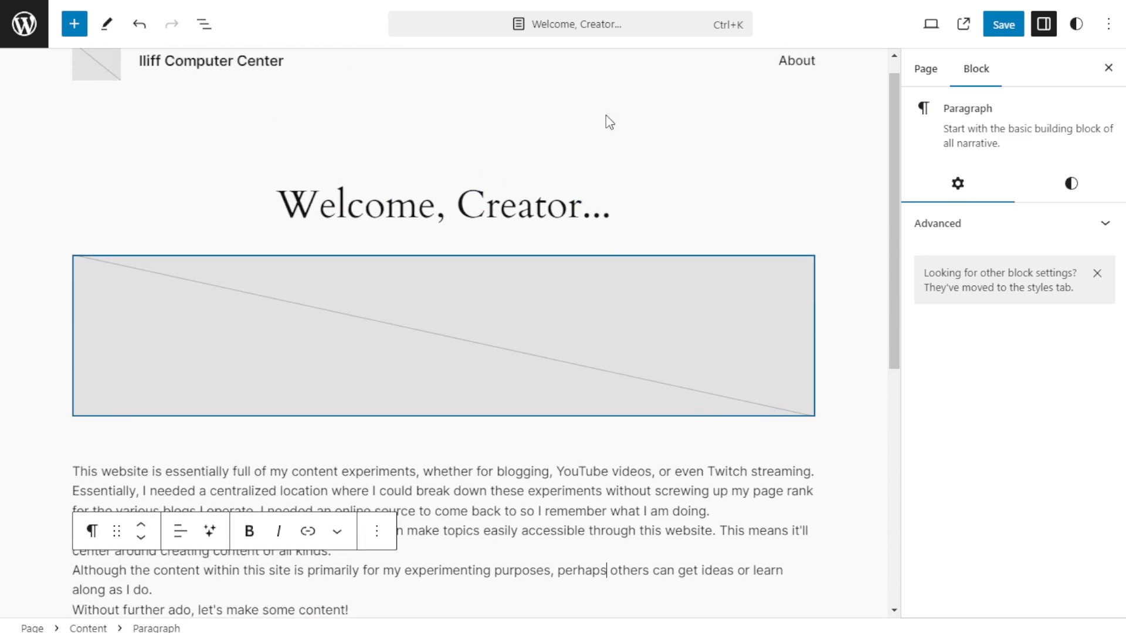
{"action": "left_click", "coordinate": [1003, 24]}
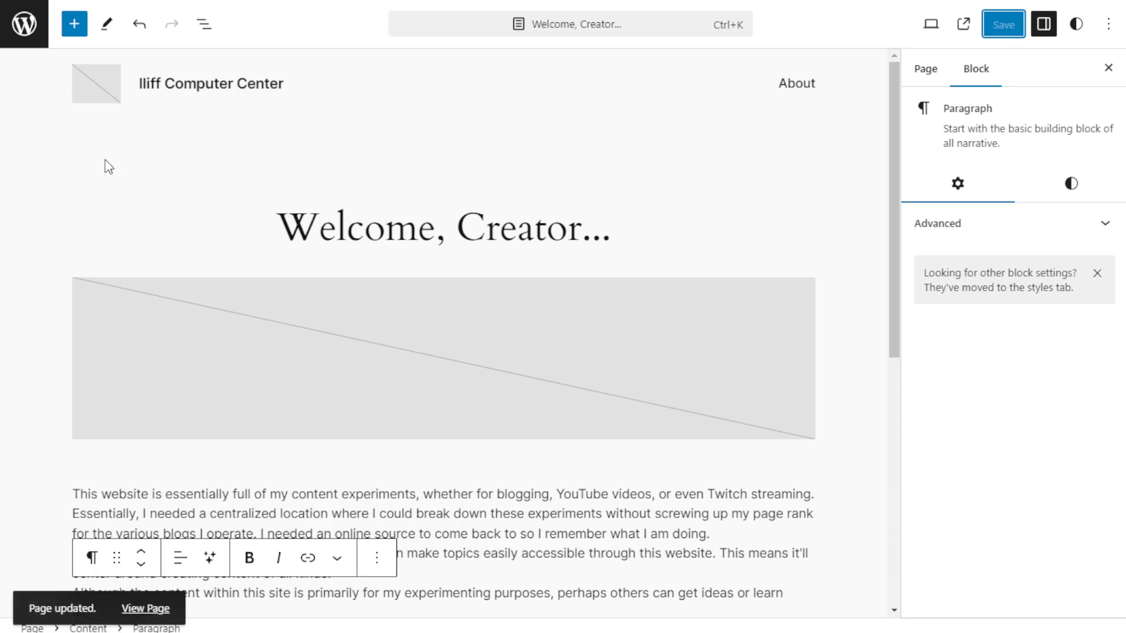
Step: Leave the page editing view for the site's Design overview and open its Pages section
{"action": "left_click", "coordinate": [29, 35]}
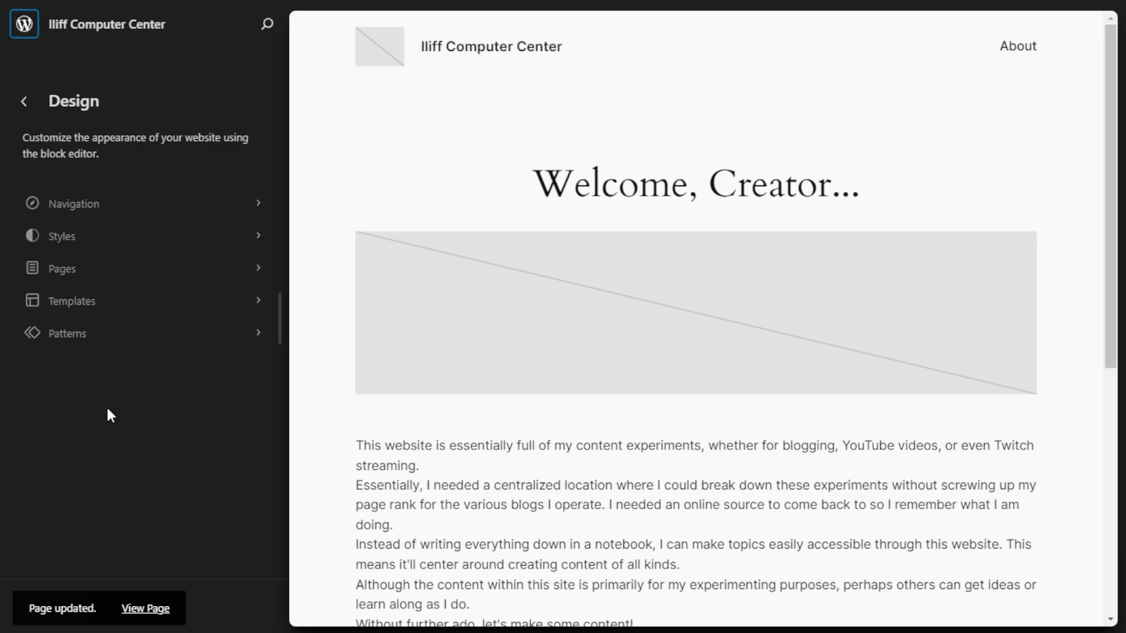
{"action": "left_click", "coordinate": [163, 281]}
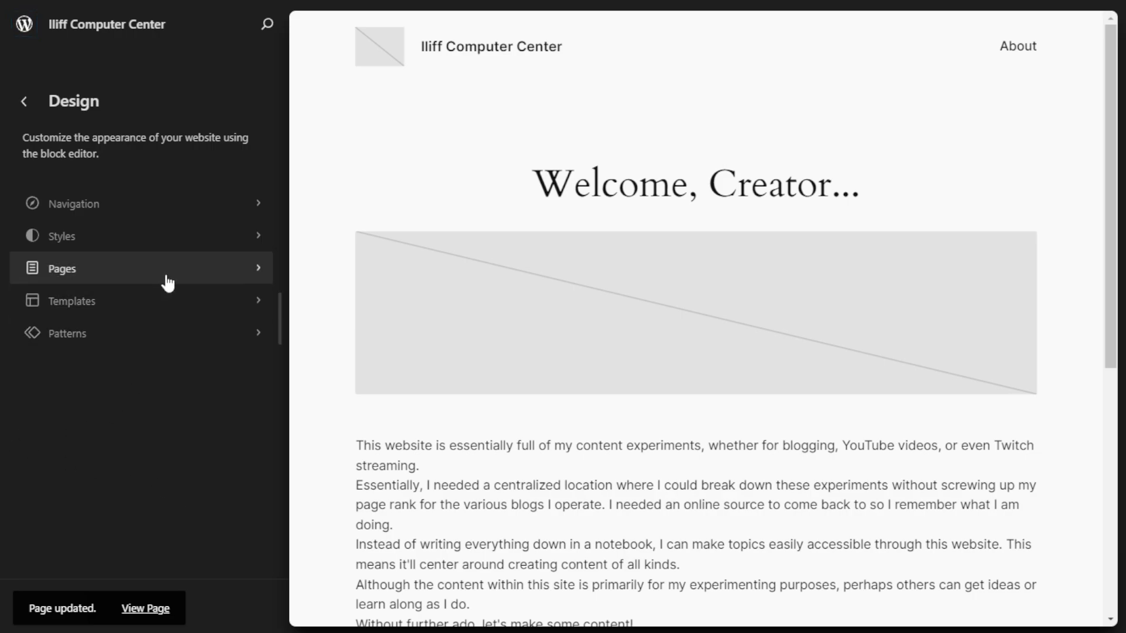